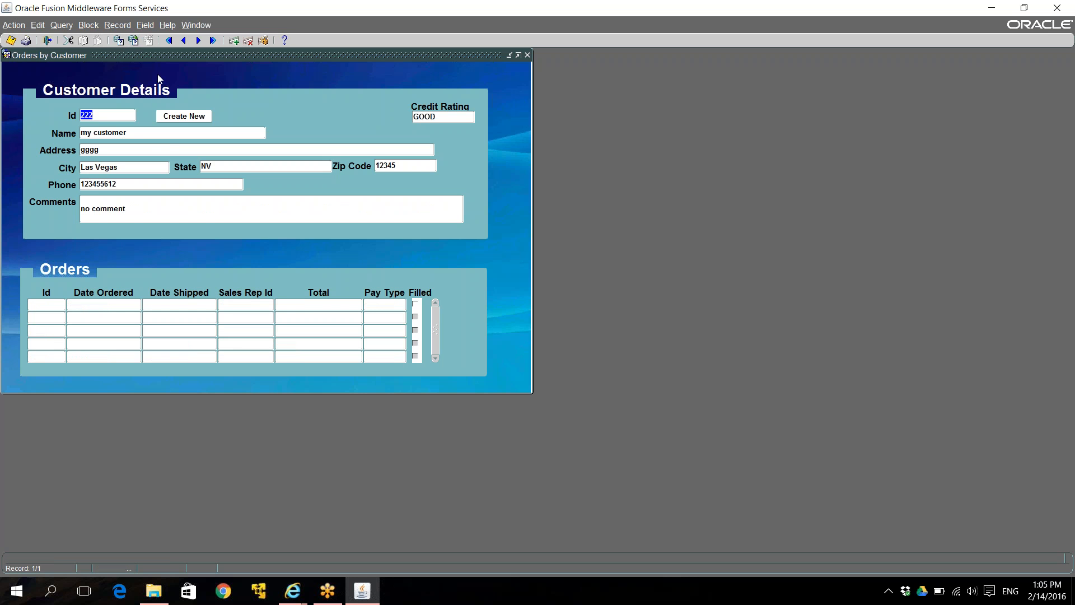
# Change customer 222's name to 'changes', address to 'gggg eeee', and credit rating to EXCELLENT
pyautogui.click(137, 132)
pyautogui.write('changes')
pyautogui.click(129, 155)
pyautogui.write('gggg eeee')
pyautogui.doubleClick(446, 115)
pyautogui.write('EXCELLENT')
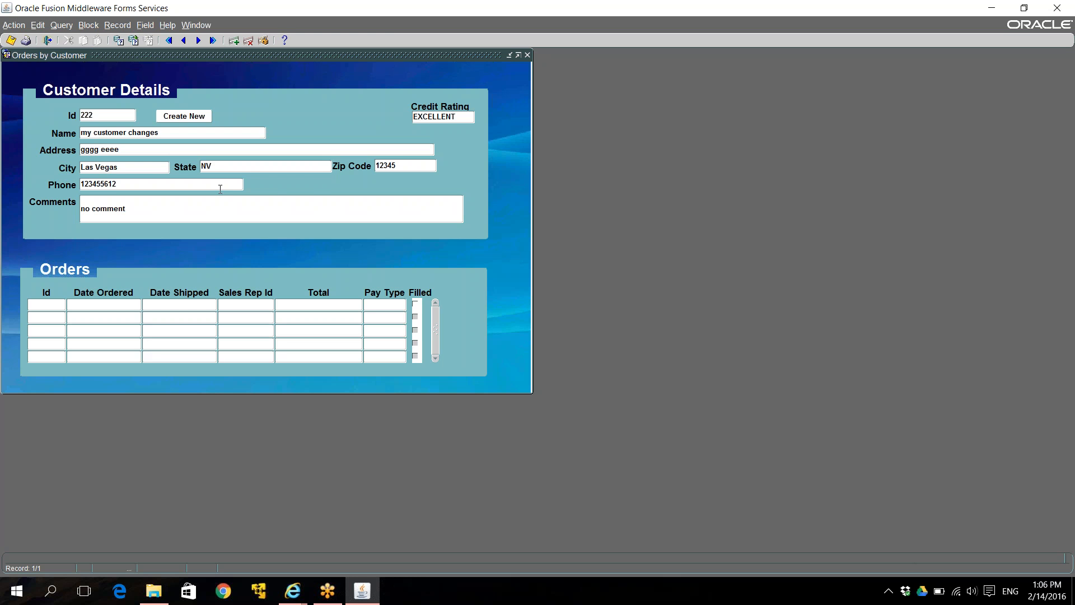
# Update the phone number, replace the comment with 'my commne', and save the record
pyautogui.click(218, 185)
pyautogui.write('2')
pyautogui.click(189, 215)
pyautogui.press('BackSpace')
pyautogui.press('BackSpace')
pyautogui.press('BackSpace')
pyautogui.press('BackSpace')
pyautogui.press('BackSpace')
pyautogui.press('BackSpace')
pyautogui.press('BackSpace')
pyautogui.press('BackSpace')
pyautogui.press('BackSpace')
pyautogui.write('my commne')
pyautogui.click(13, 41)
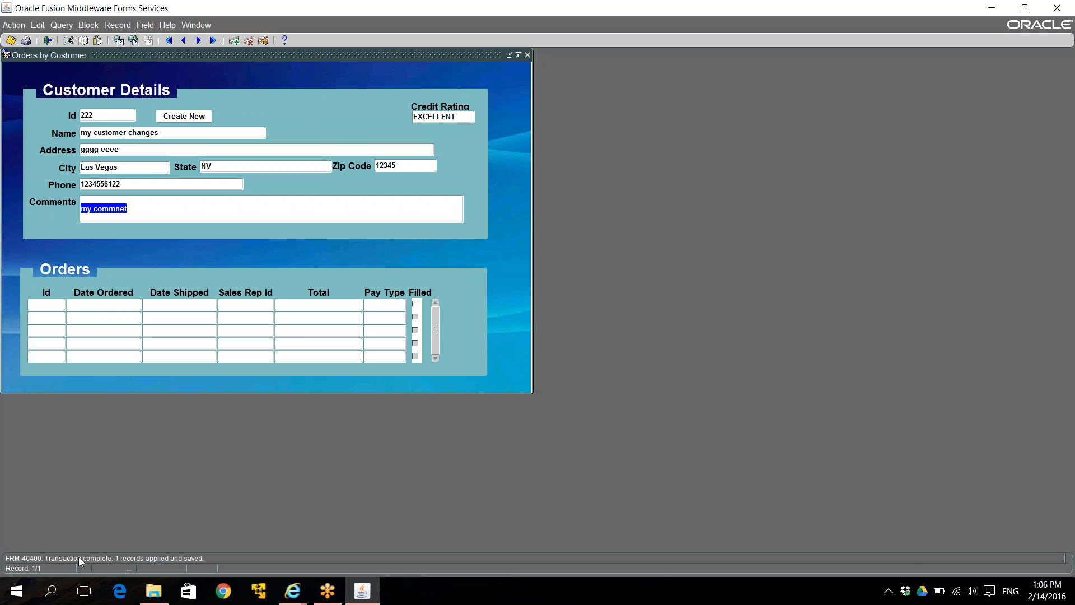
pyautogui.click(292, 591)
# Back in AuraPlayer, stop recording with Save & Exit and review the A_ditCustomerDetails.orp configuration
pyautogui.click(274, 545)
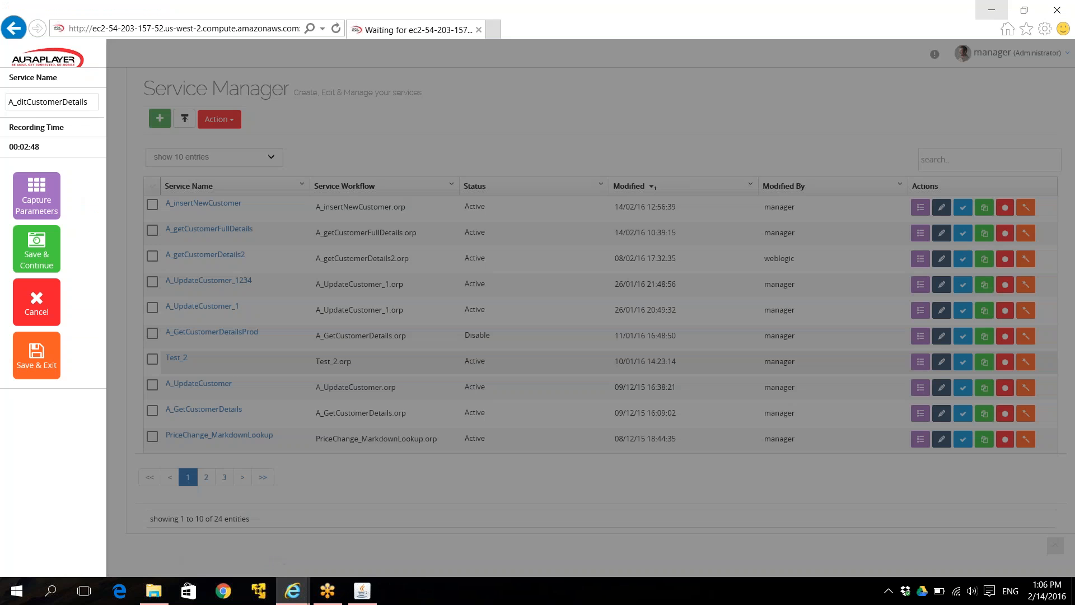
pyautogui.click(37, 354)
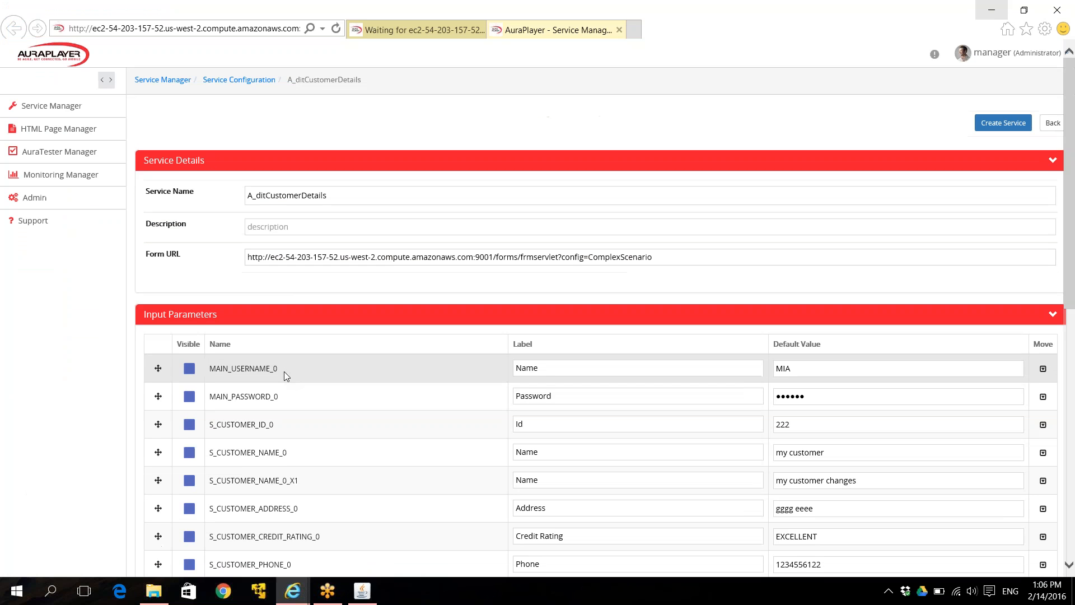
pyautogui.scroll(-3, 284, 371)
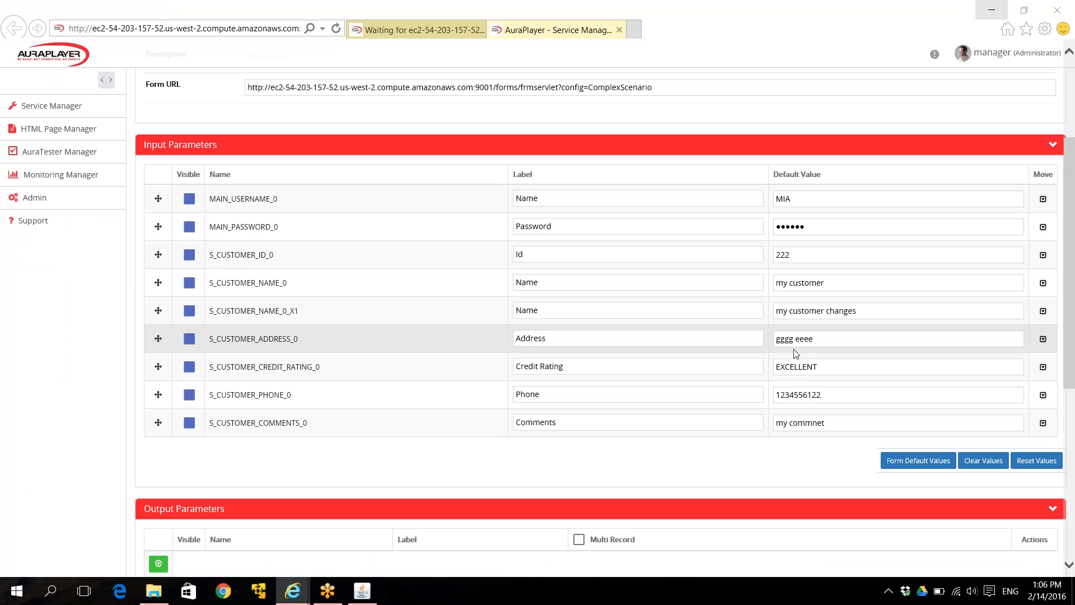
pyautogui.scroll(-5, 795, 353)
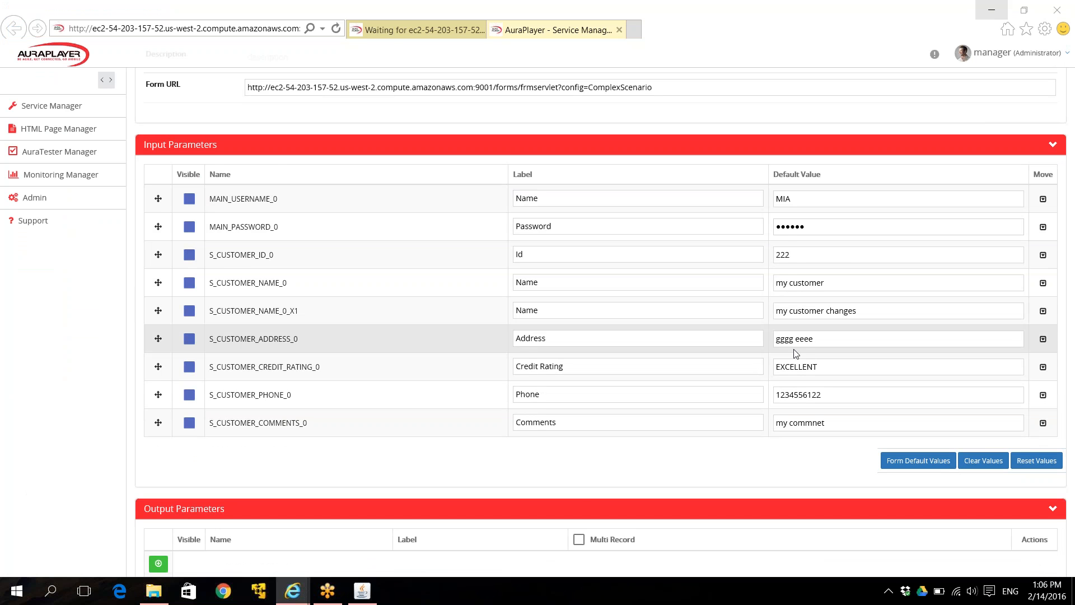
pyautogui.scroll(-2, 793, 353)
pyautogui.scroll(7, 794, 353)
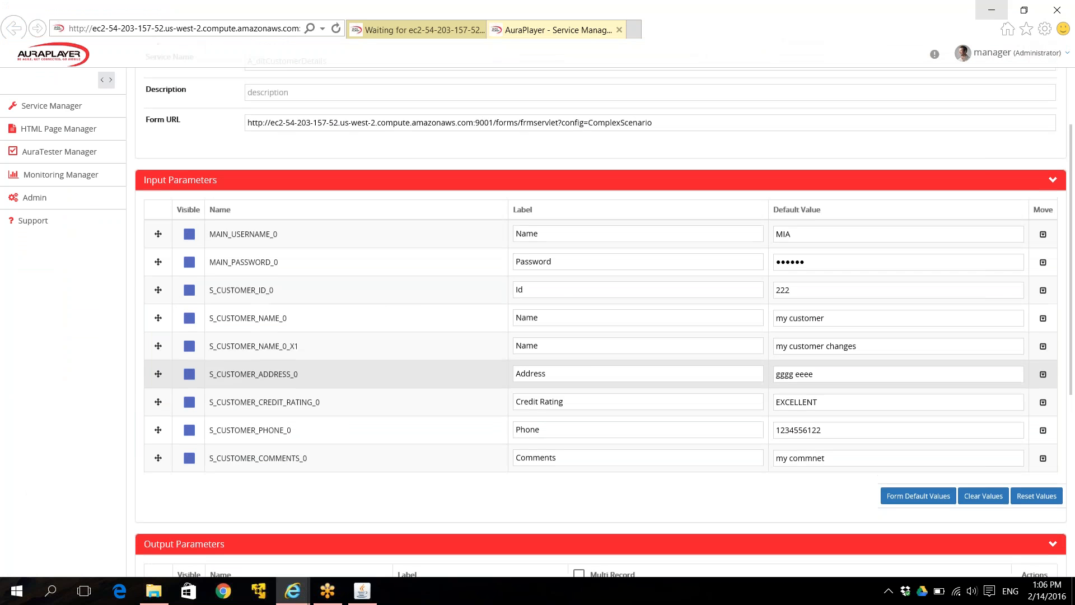
# Highlight the S_CUSTOMER_NAME_0_X1 parameter and its recorded value 'my customer changes' in Input Parameters
pyautogui.doubleClick(270, 347)
pyautogui.click(293, 346)
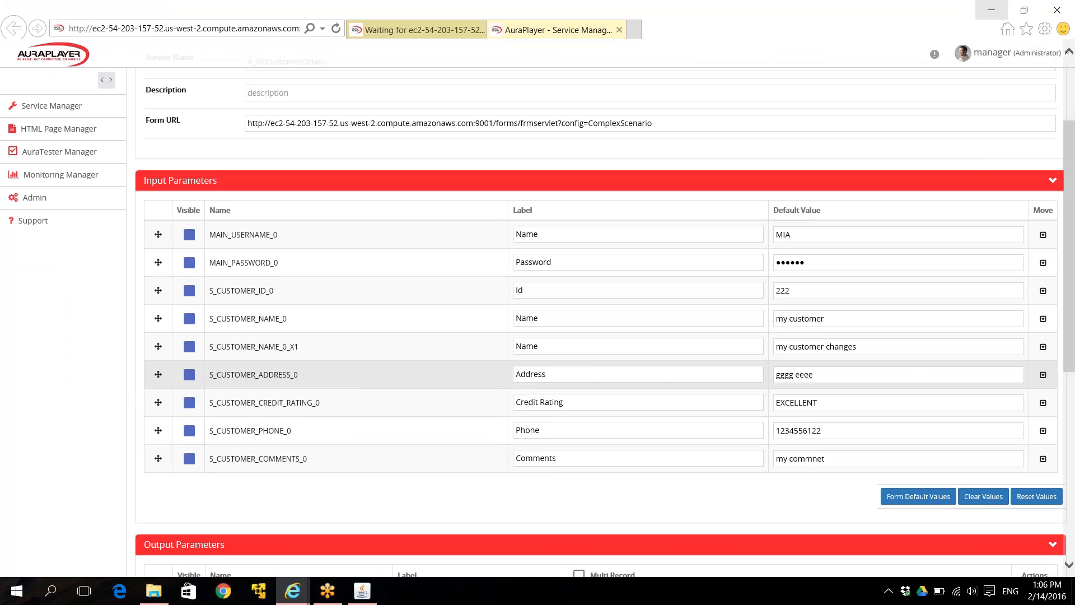
pyautogui.moveTo(301, 346); pyautogui.dragTo(208, 347)
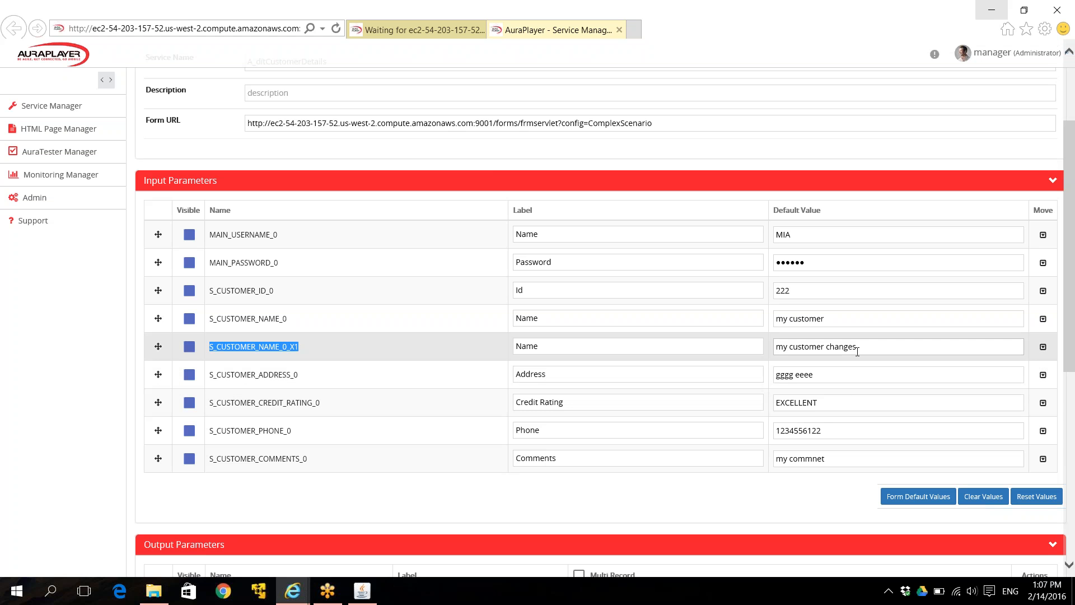
pyautogui.moveTo(857, 350); pyautogui.dragTo(775, 347)
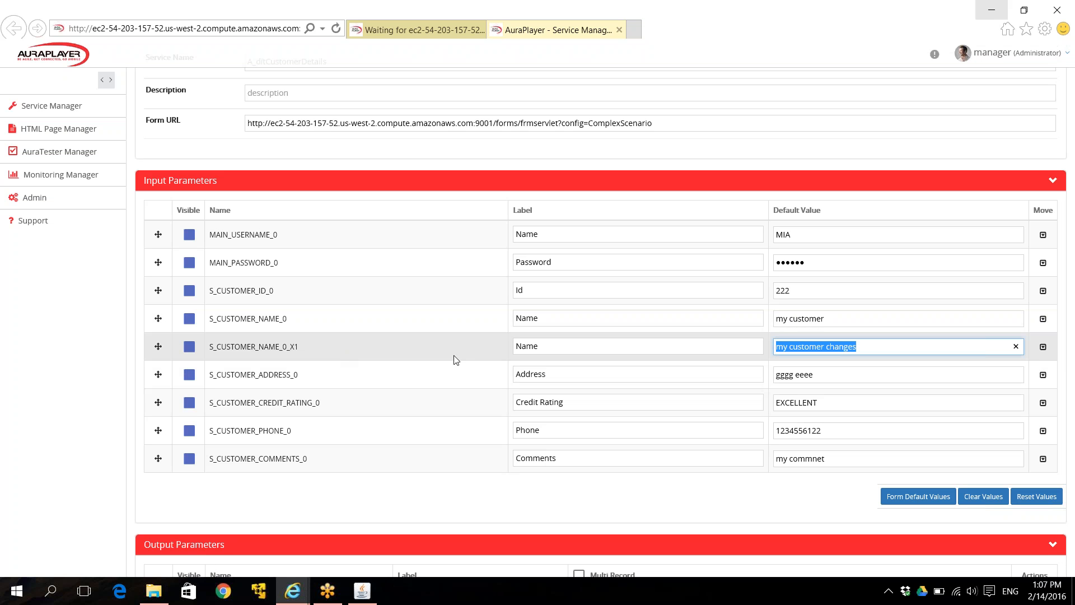
pyautogui.scroll(-2, 456, 360)
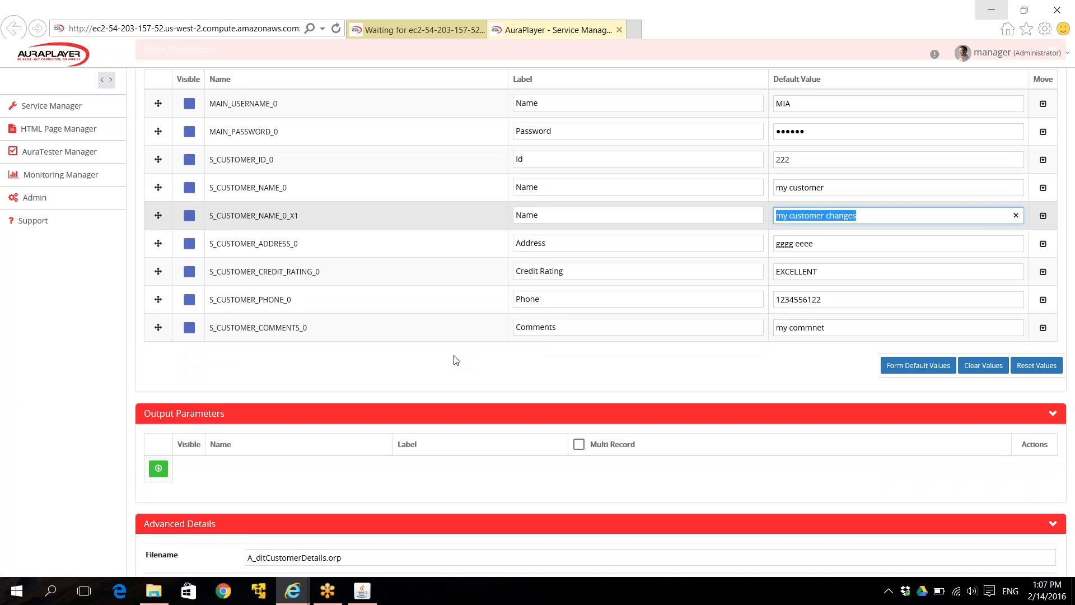
pyautogui.scroll(-2, 456, 359)
pyautogui.scroll(-3, 456, 359)
pyautogui.scroll(3, 1007, 487)
pyautogui.scroll(4, 936, 372)
pyautogui.scroll(-2, 937, 372)
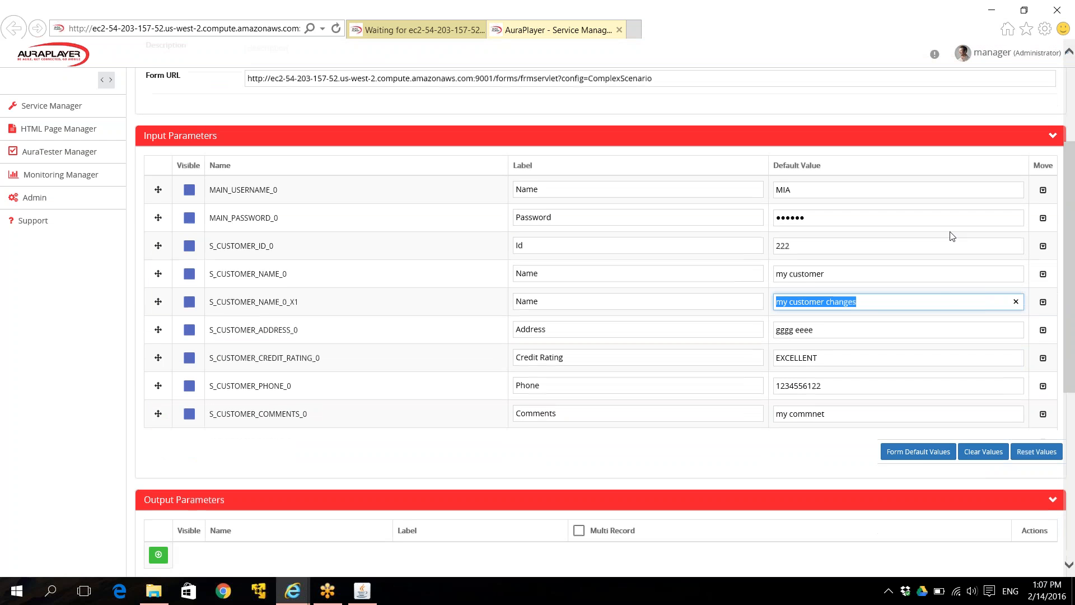
# Set all input defaults to AP_FORM_DEFAULT, create the A_ditCustomerDetails service, and open its Test page
pyautogui.click(920, 452)
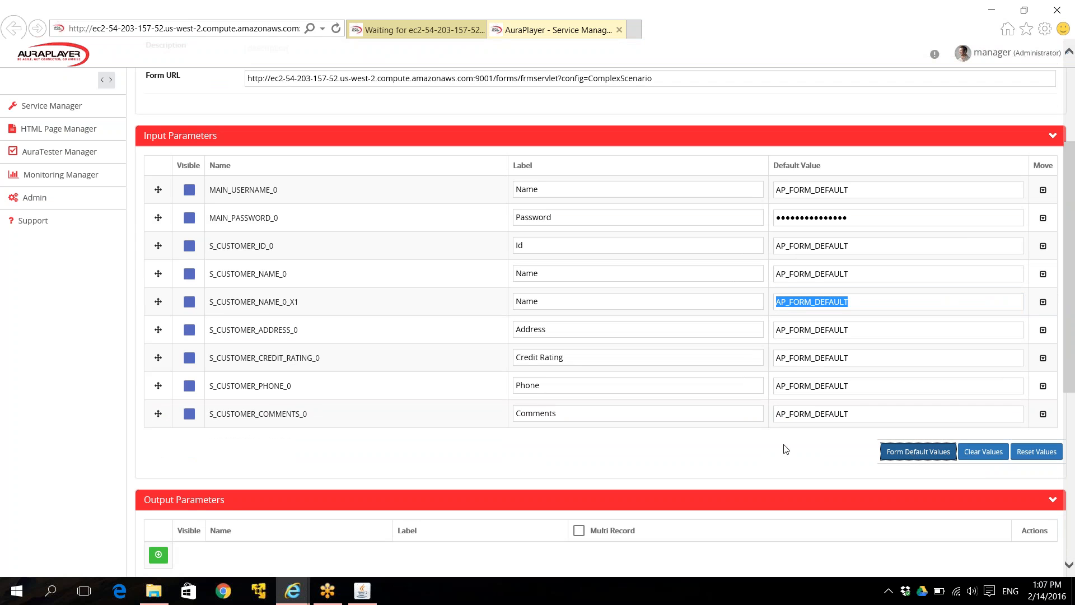
pyautogui.scroll(-6, 784, 447)
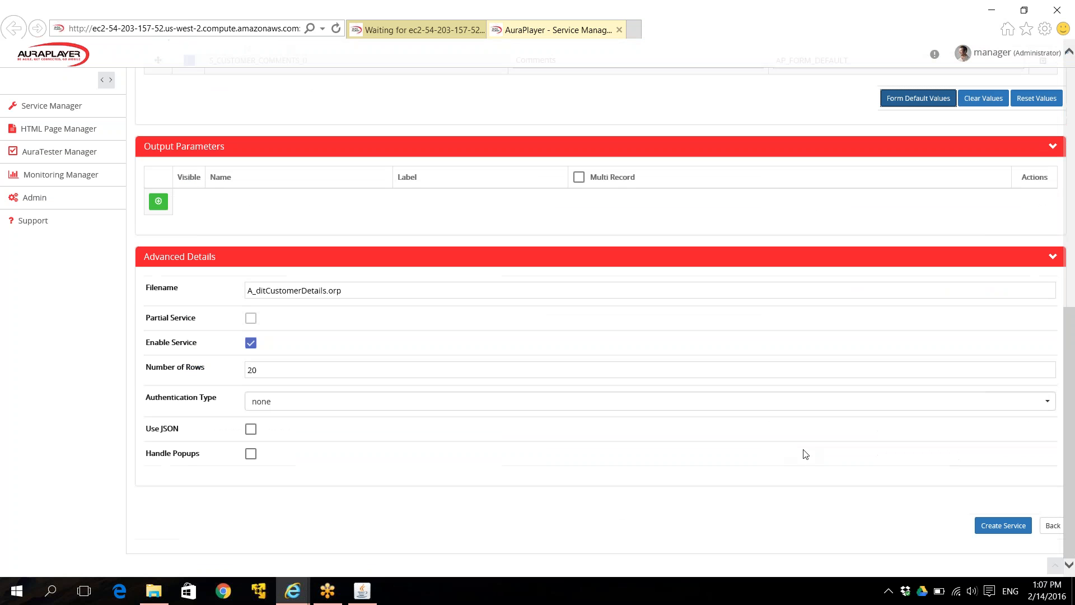
pyautogui.click(1010, 531)
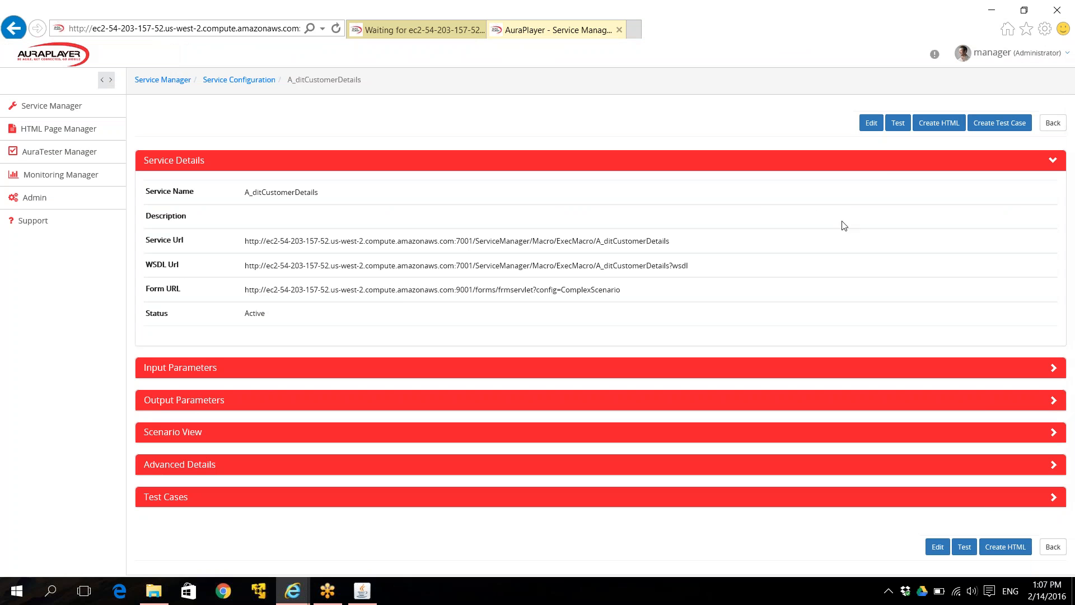
pyautogui.click(898, 126)
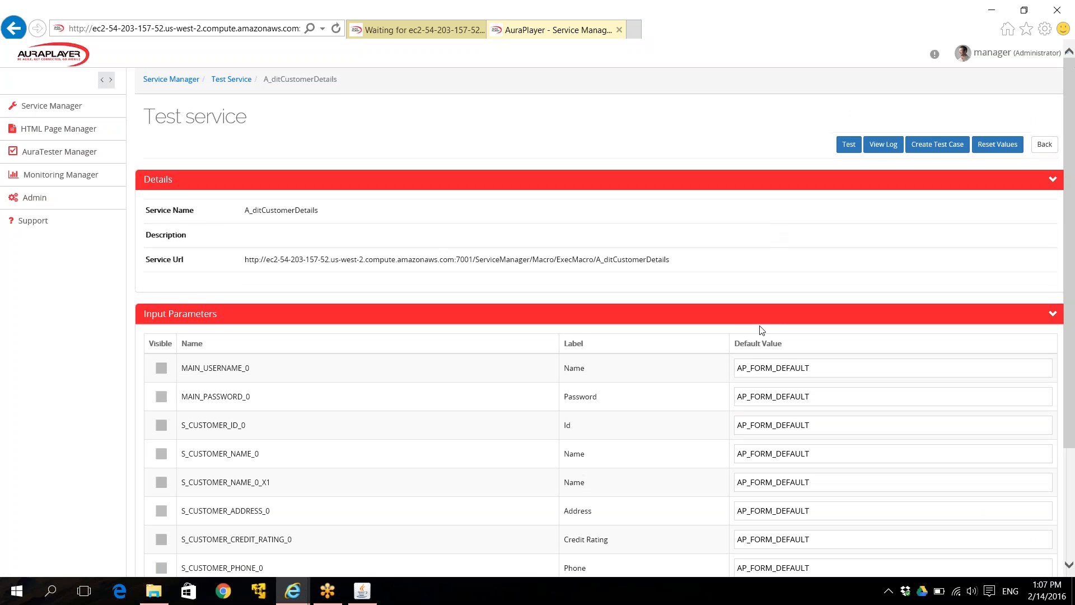
# Fill in the login username and password and customer Id 222 as test input values
pyautogui.scroll(-1, 761, 331)
pyautogui.tripleClick(764, 309)
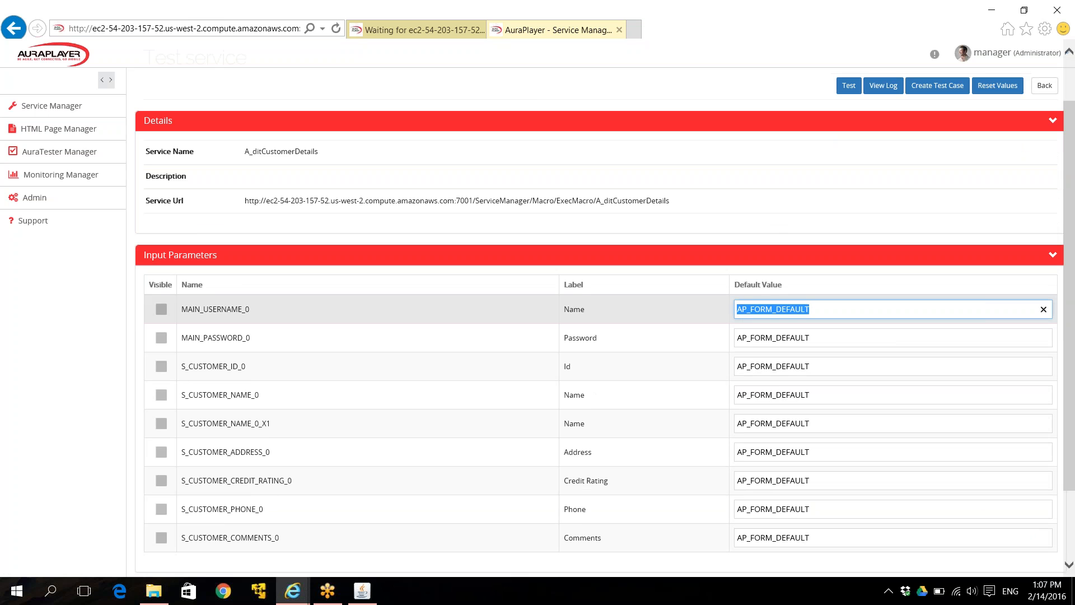
pyautogui.write('MIA')
pyautogui.press('Tab')
pyautogui.write('O')
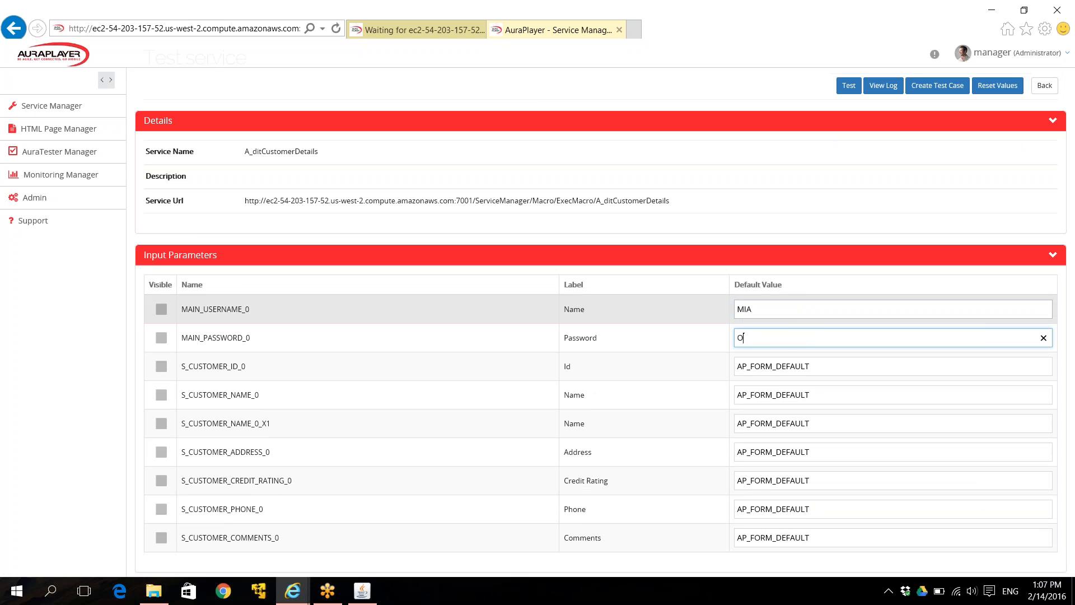
pyautogui.write('RACLE')
pyautogui.press('Tab')
pyautogui.write('222')
# Run the service test, getting 'FRM-40401: No changes to save', then reopen Input Parameters
pyautogui.scroll(-1, 892, 309)
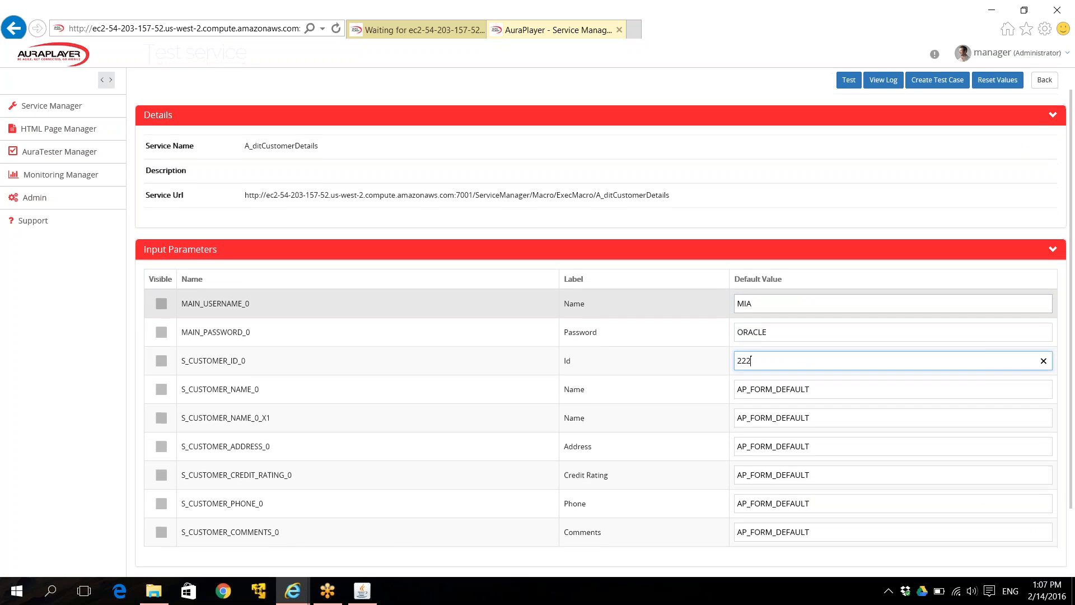
pyautogui.click(849, 83)
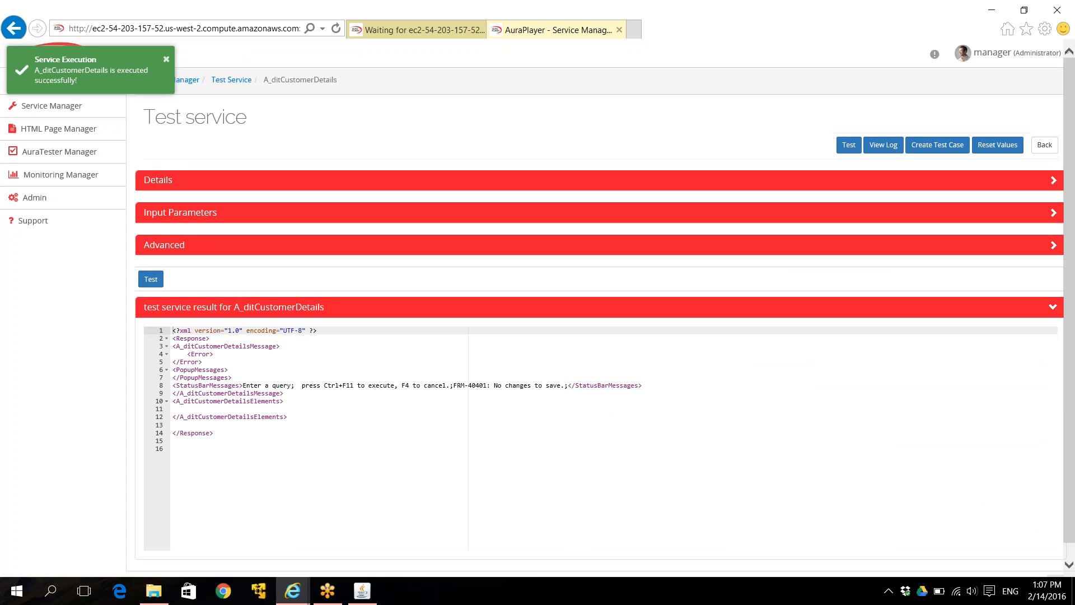
pyautogui.click(523, 409)
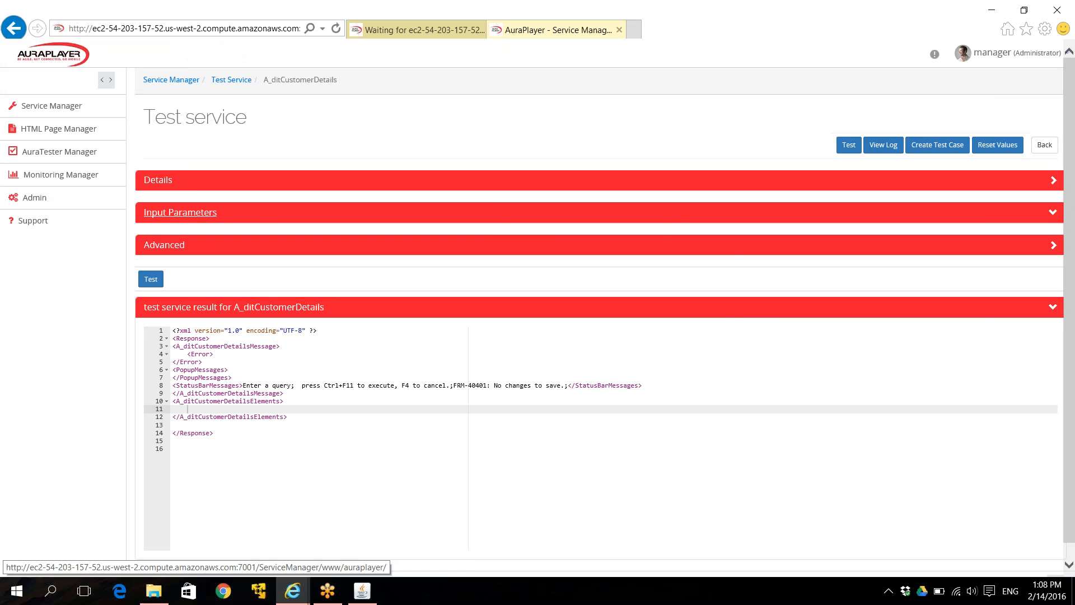
pyautogui.click(179, 213)
# Replace the S_CUSTOMER_NAME_0_X1 default value with 'new customer'
pyautogui.click(787, 353)
pyautogui.moveTo(810, 352); pyautogui.dragTo(736, 352)
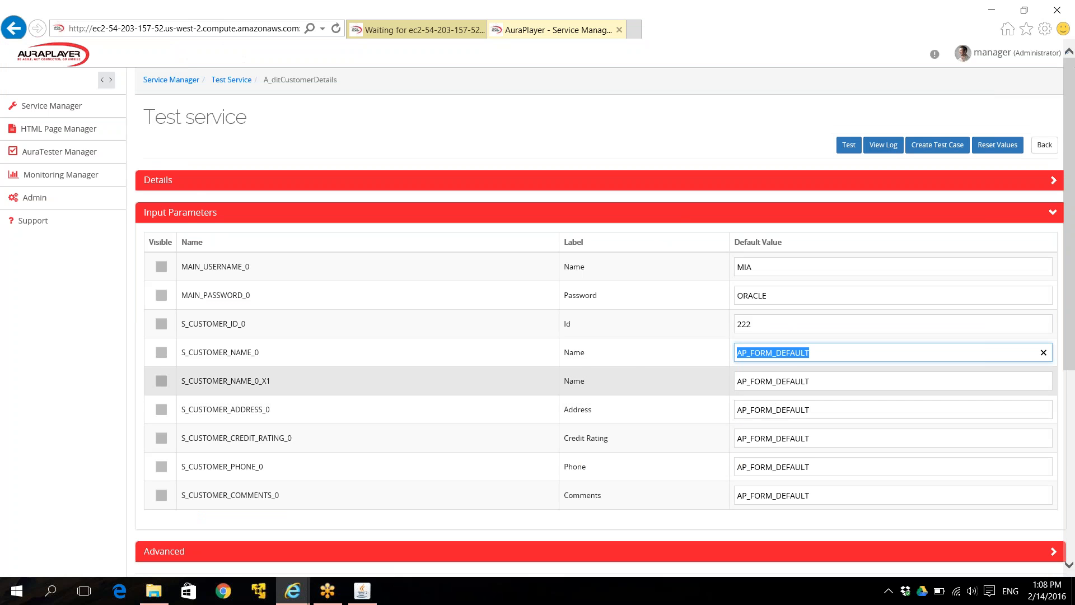
pyautogui.click(776, 381)
pyautogui.moveTo(775, 381); pyautogui.dragTo(736, 380)
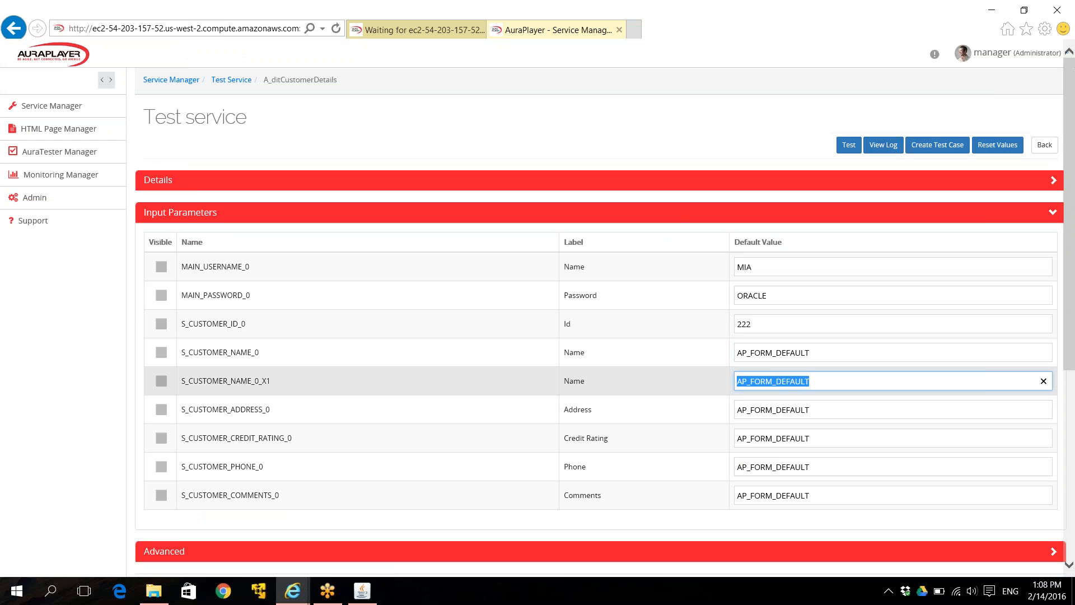
pyautogui.write('new customer')
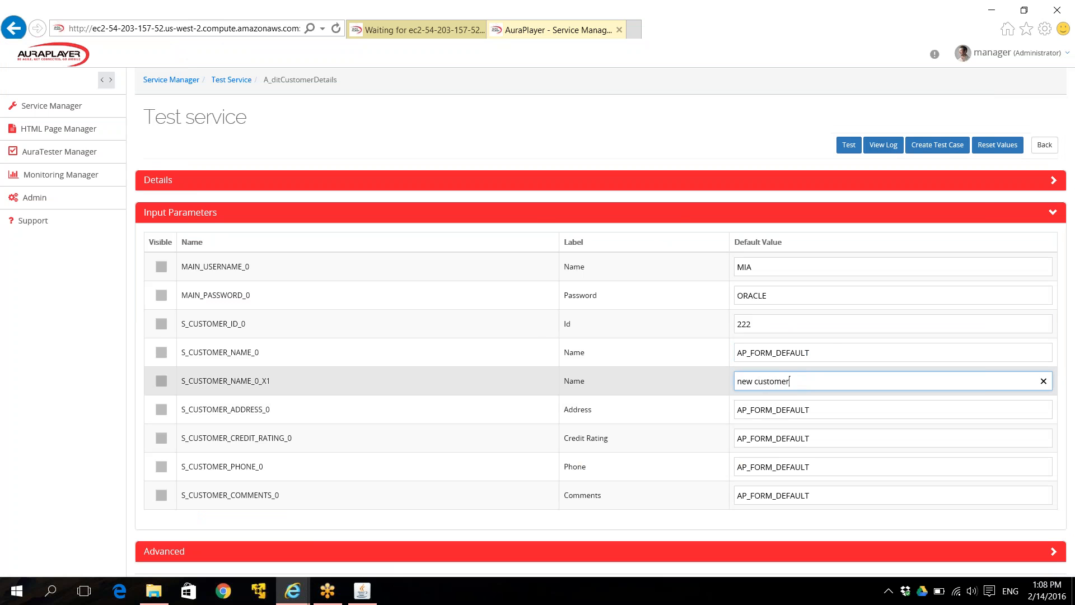
# Run the test, confirming 'FRM-40400: Transaction complete: 1 records applied and saved', then switch to Oracle Forms
pyautogui.hotkey('alt', 'Tab')
pyautogui.hotkey('alt', 'Tab')
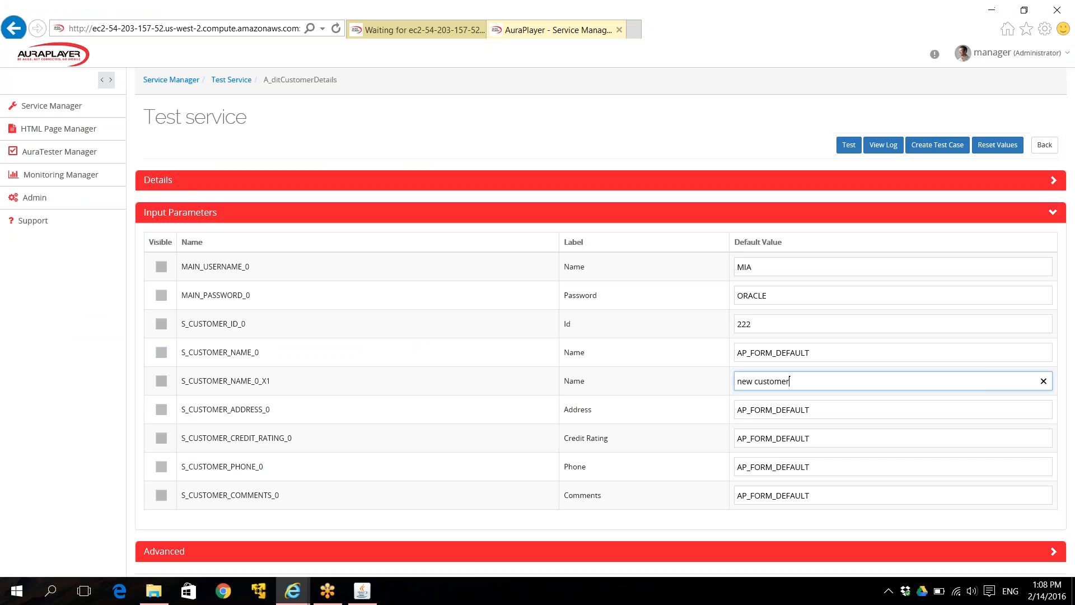
pyautogui.click(846, 144)
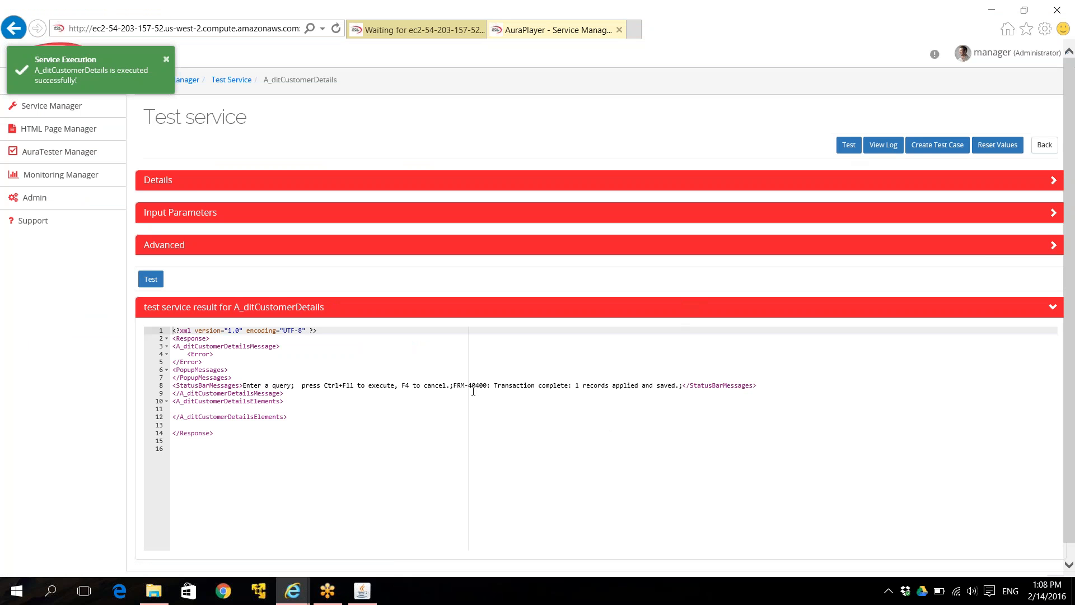
pyautogui.moveTo(456, 386); pyautogui.dragTo(627, 388)
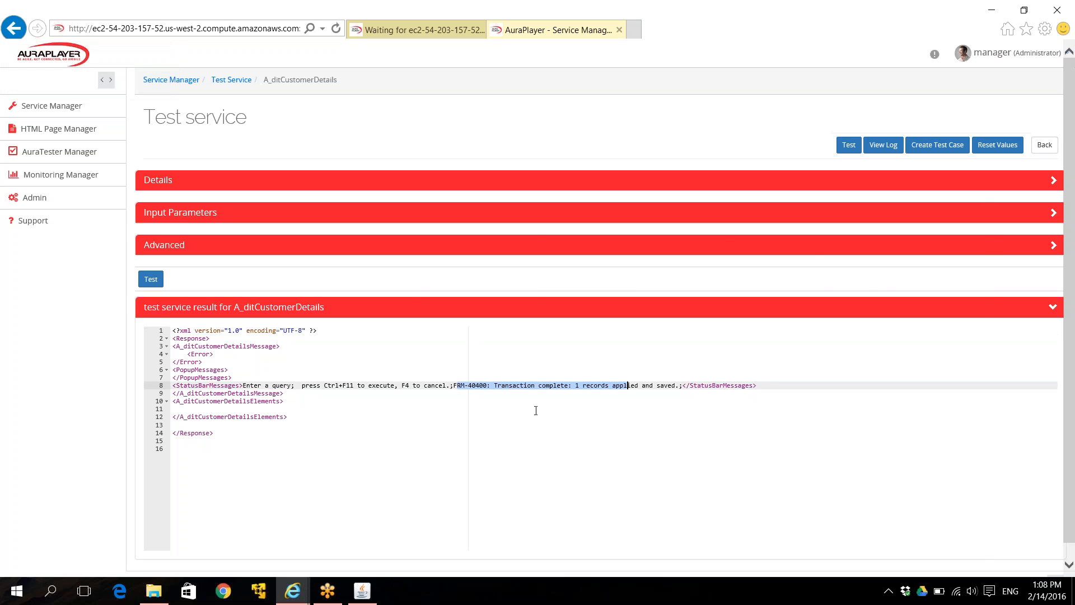
pyautogui.hotkey('alt', 'Tab')
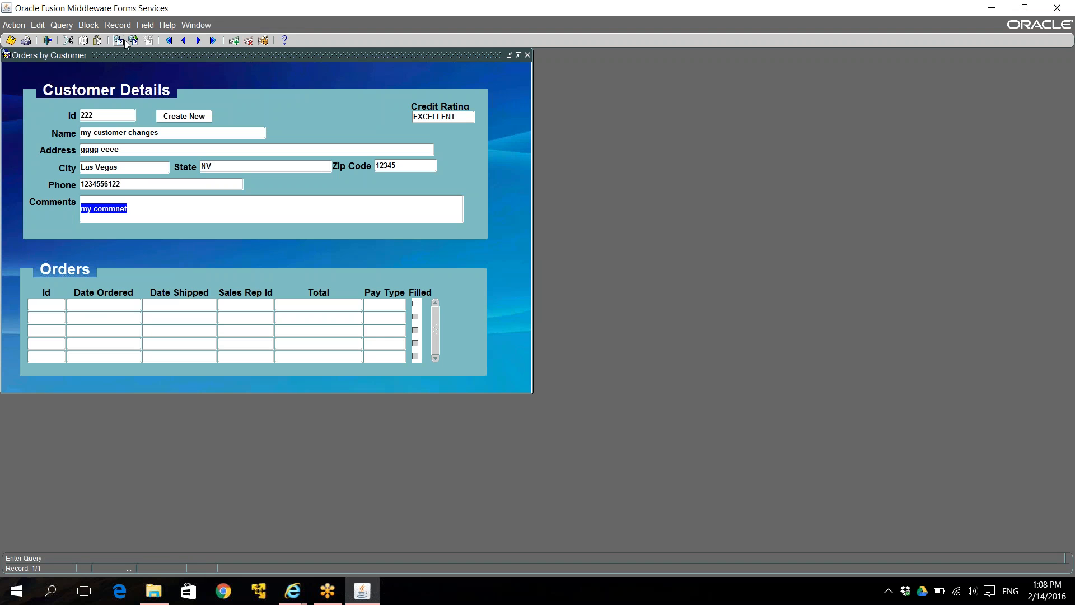
# Query customer 222 to confirm the name reads 'new customer', then reopen AuraPlayer's Input Parameters
pyautogui.click(118, 41)
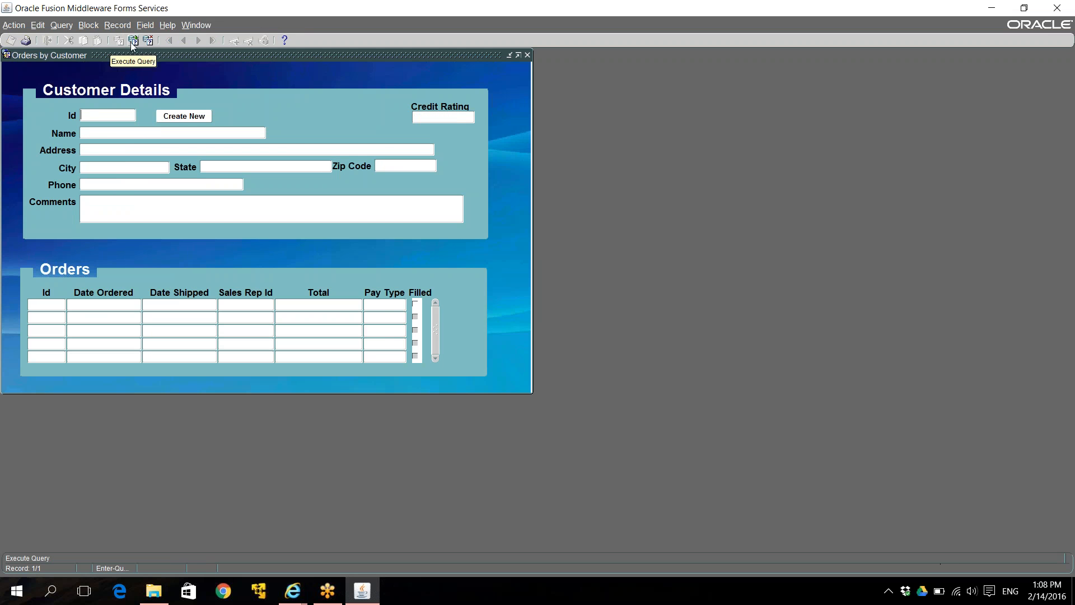
pyautogui.write('222')
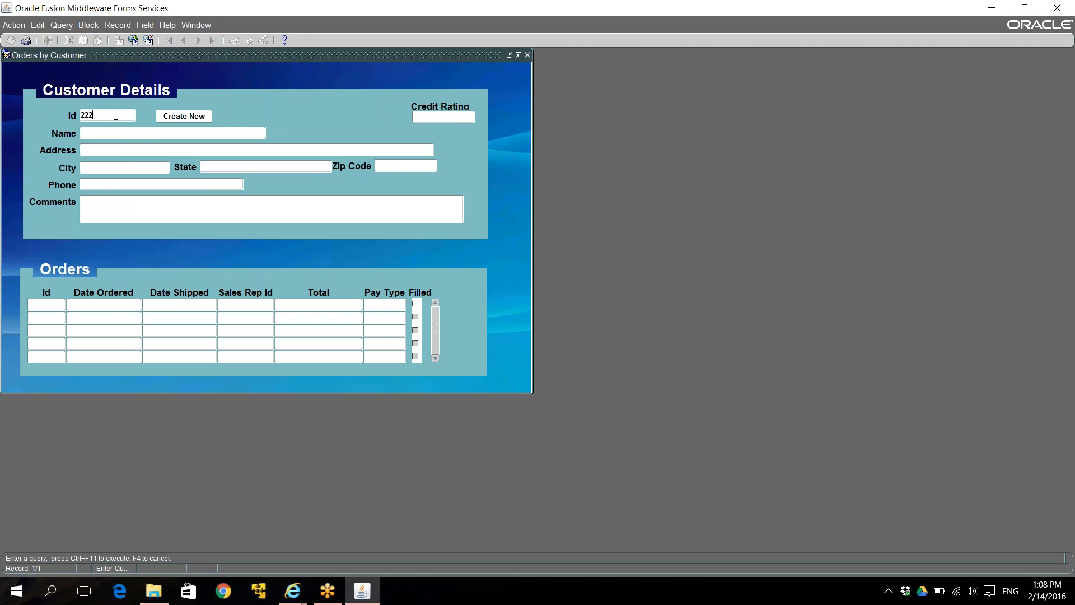
pyautogui.click(136, 44)
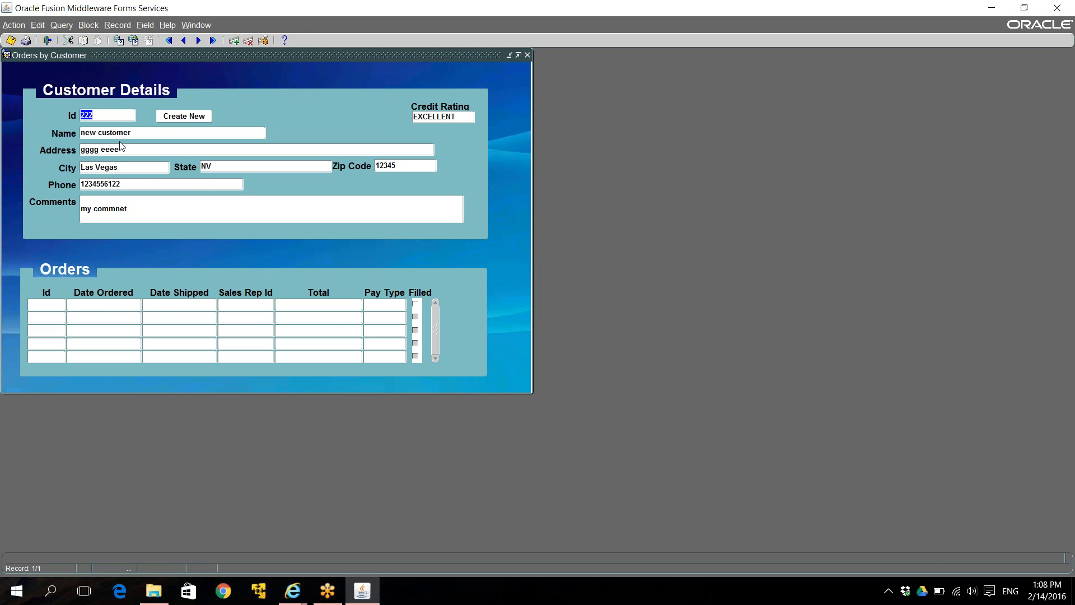
pyautogui.hotkey('alt', 'Tab')
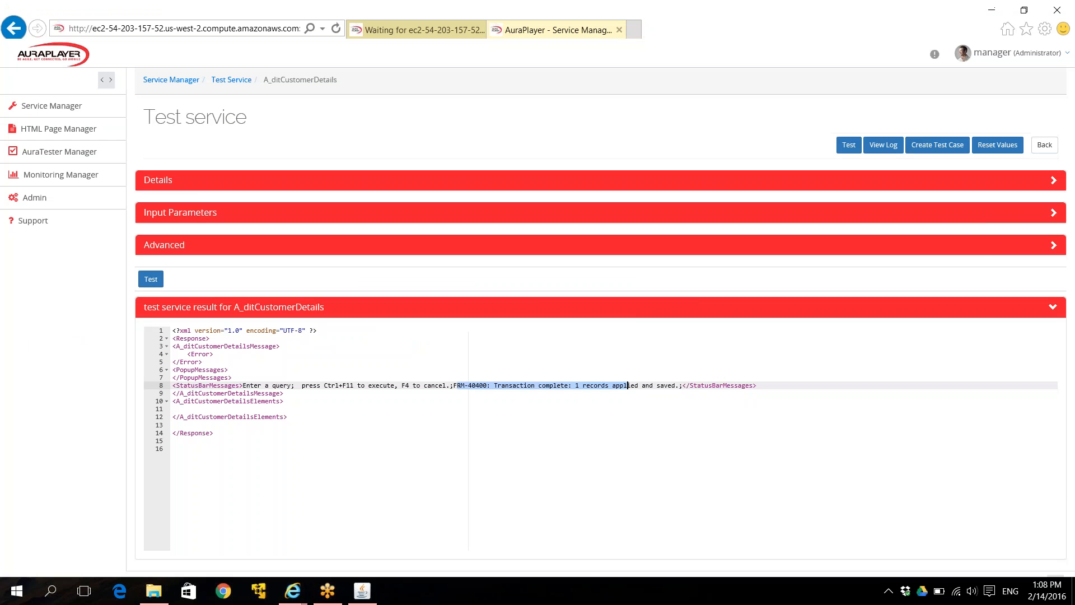
pyautogui.click(602, 219)
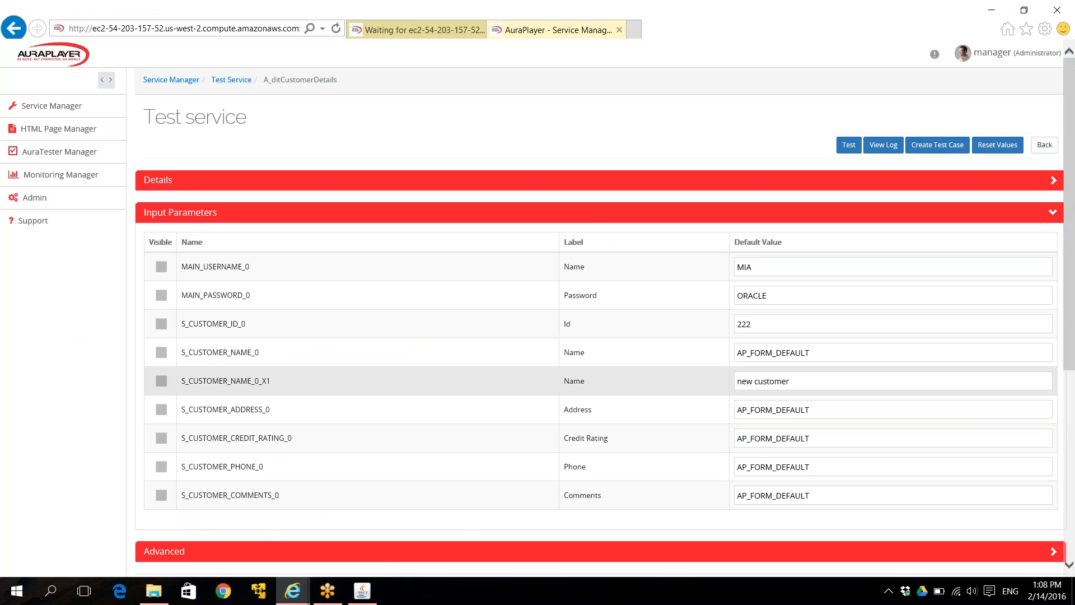